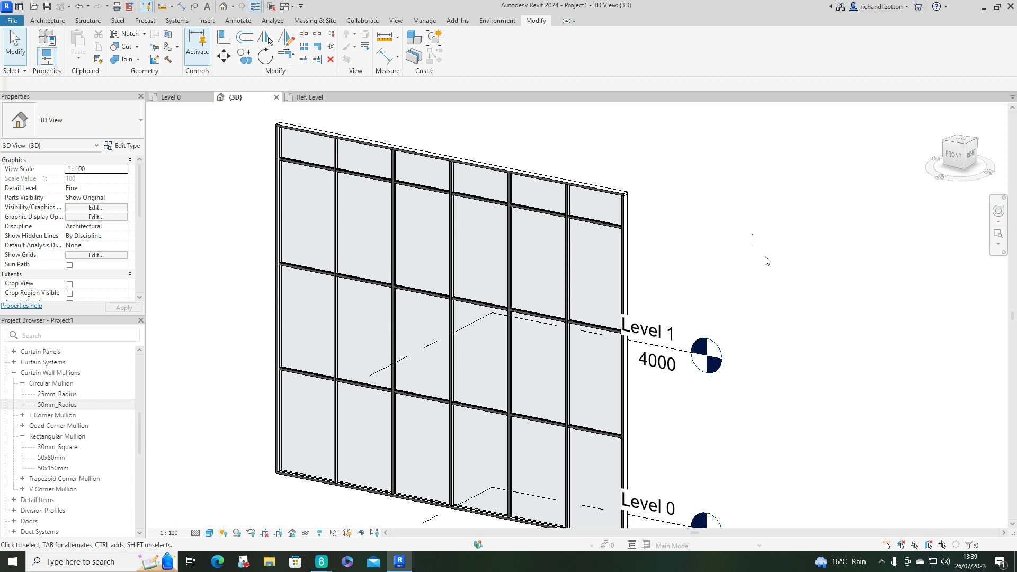
Select the curtain wall to check its type, then clear the selection
{"action": "left_click", "coordinate": [495, 227]}
{"action": "key", "text": "Escape"}
{"action": "scroll", "coordinate": [284, 155], "scroll_direction": "up", "scroll_amount": 5}
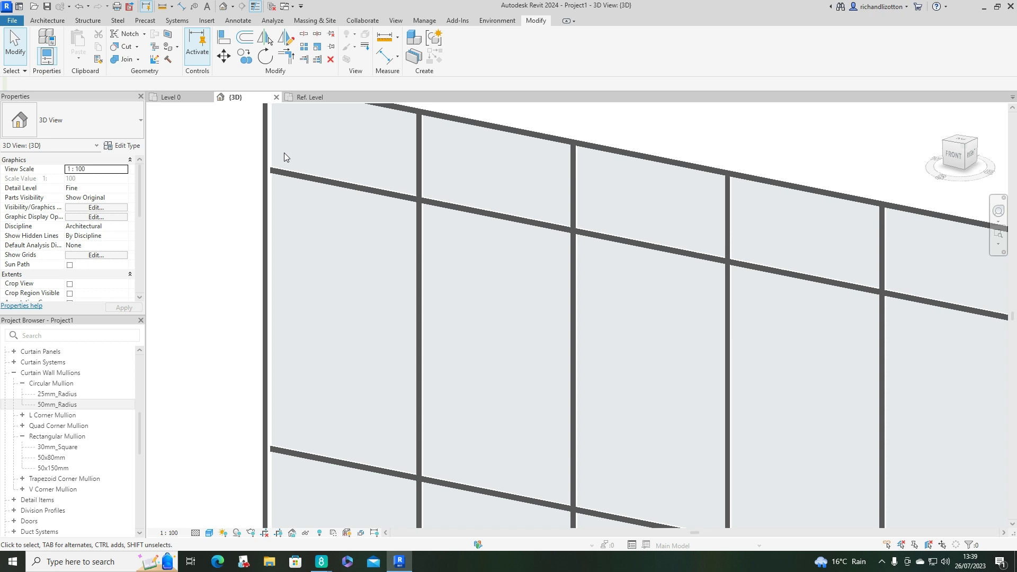
{"action": "scroll", "coordinate": [237, 263], "scroll_direction": "down", "scroll_amount": 5}
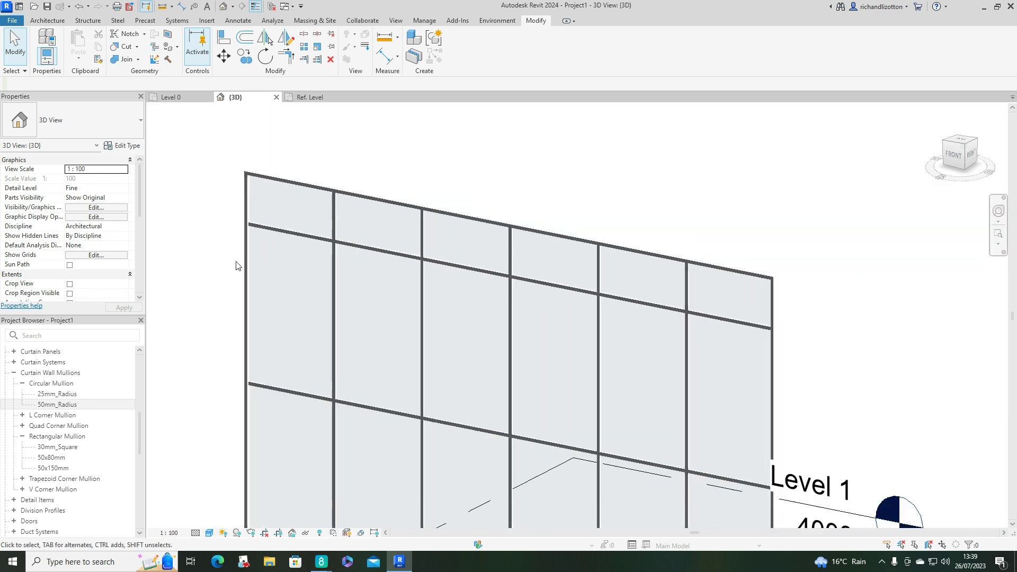
Start a new family from the application menu, then cancel the template choice
{"action": "left_click", "coordinate": [13, 22]}
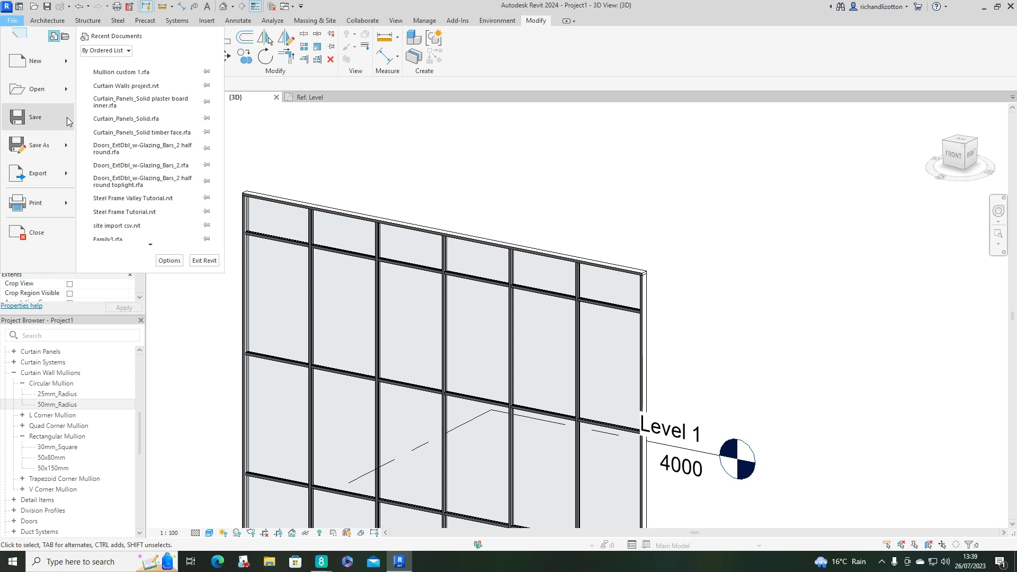
{"action": "mouse_move", "coordinate": [53, 61]}
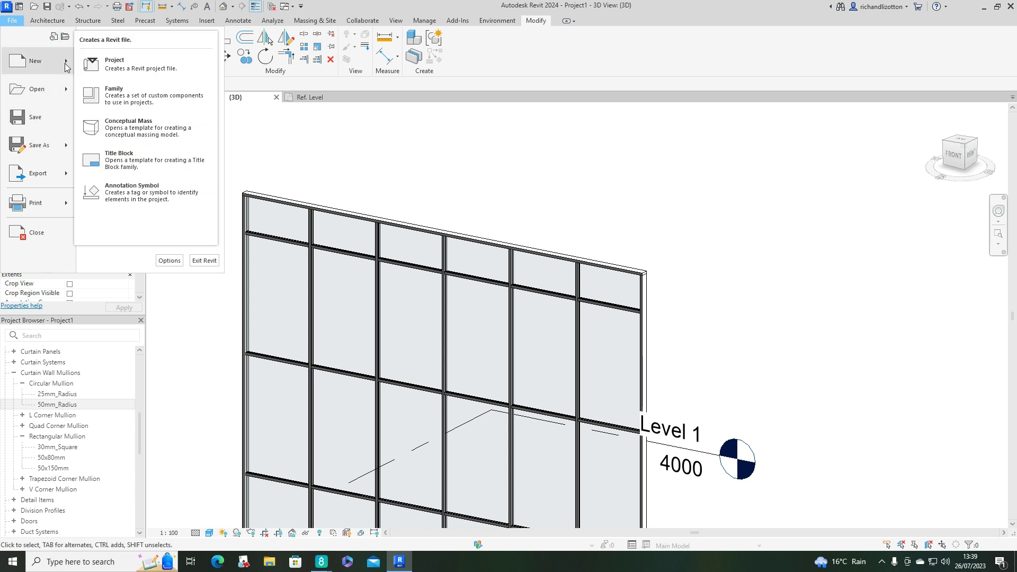
{"action": "left_click", "coordinate": [162, 101]}
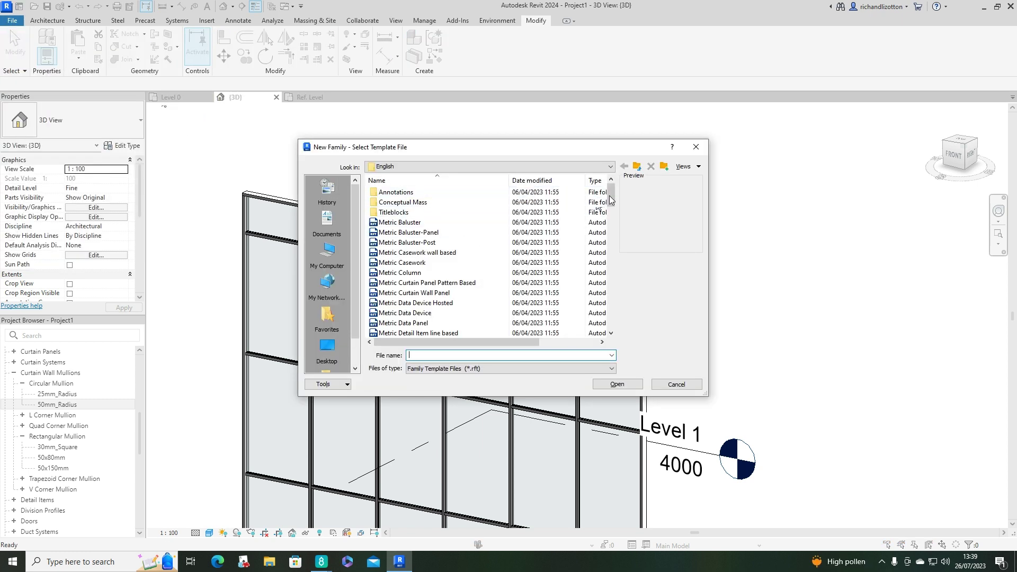
{"action": "left_click_drag", "start_coordinate": [609, 195], "coordinate": [622, 275]}
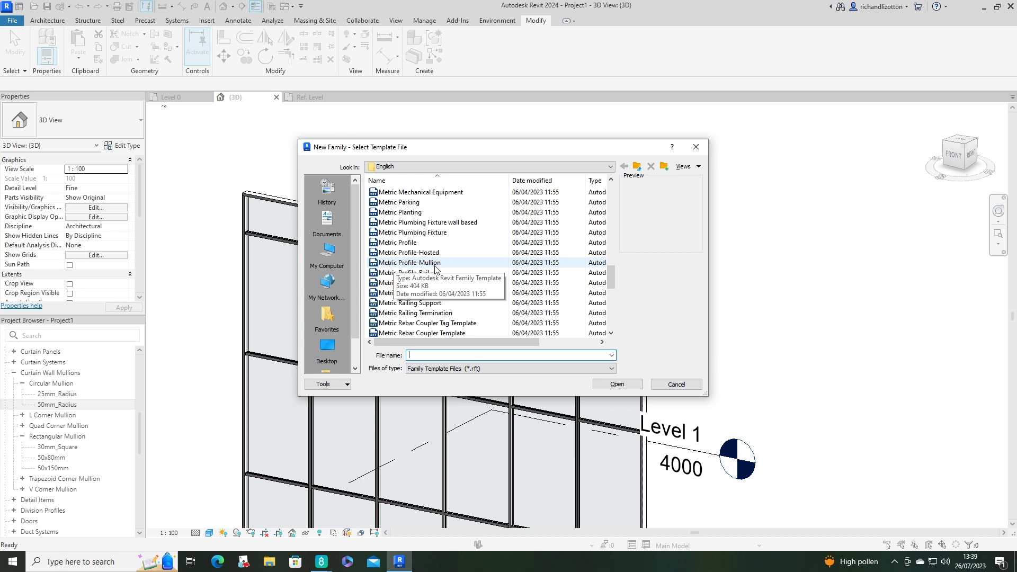
{"action": "left_click", "coordinate": [676, 384]}
Switch to the Mullion custom 1 Ref. Level plan and zoom around the profile sketch
{"action": "left_click", "coordinate": [311, 97]}
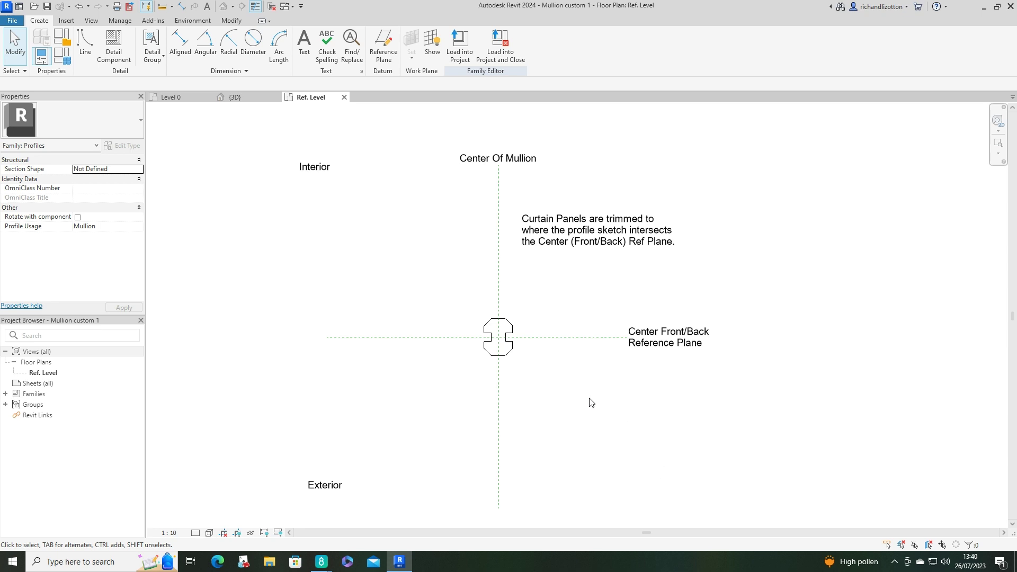
{"action": "scroll", "coordinate": [531, 353], "scroll_direction": "up", "scroll_amount": 4}
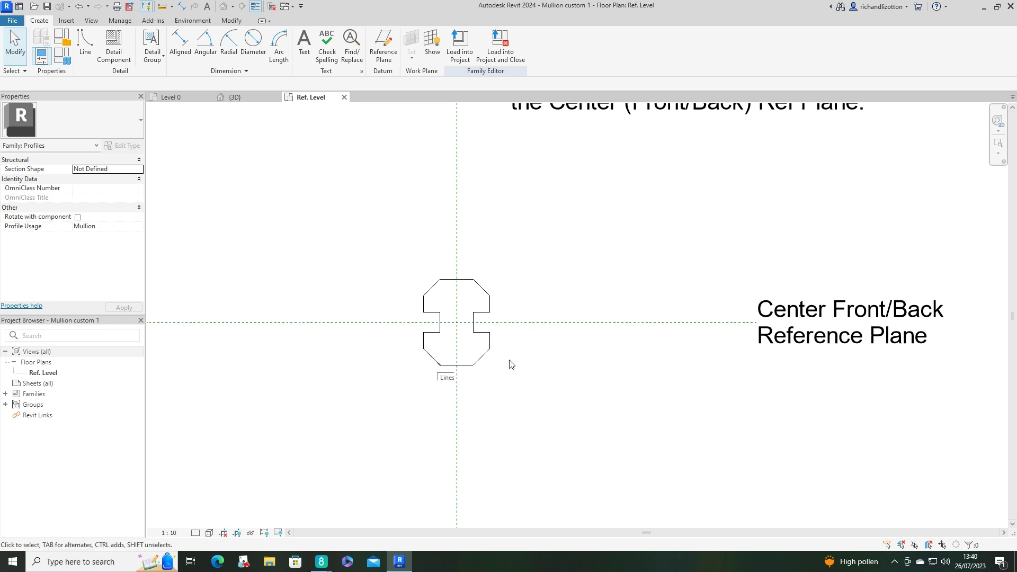
{"action": "scroll", "coordinate": [512, 364], "scroll_direction": "down", "scroll_amount": 4}
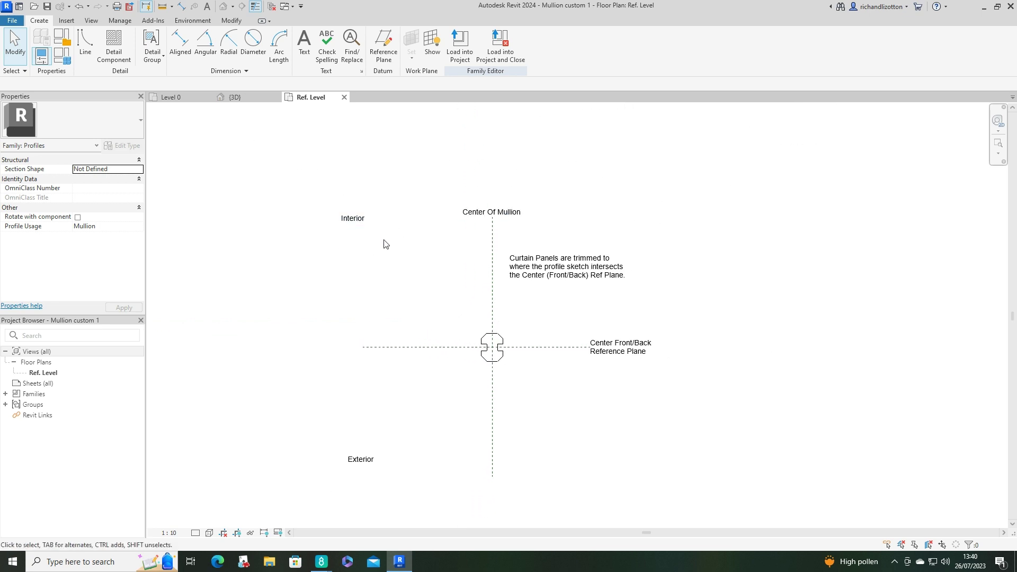
{"action": "scroll", "coordinate": [506, 394], "scroll_direction": "up", "scroll_amount": 2}
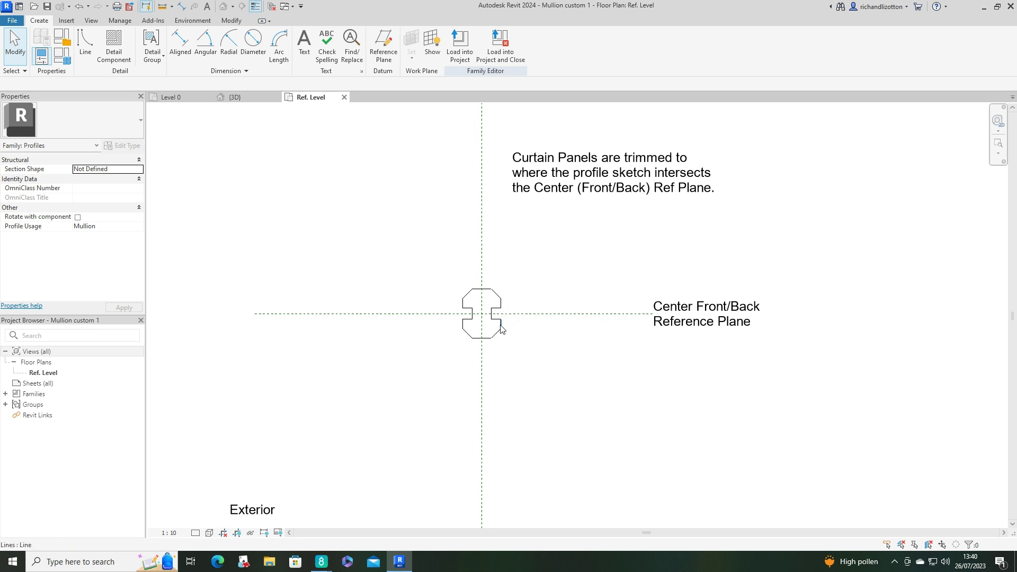
{"action": "scroll", "coordinate": [564, 355], "scroll_direction": "down", "scroll_amount": 3}
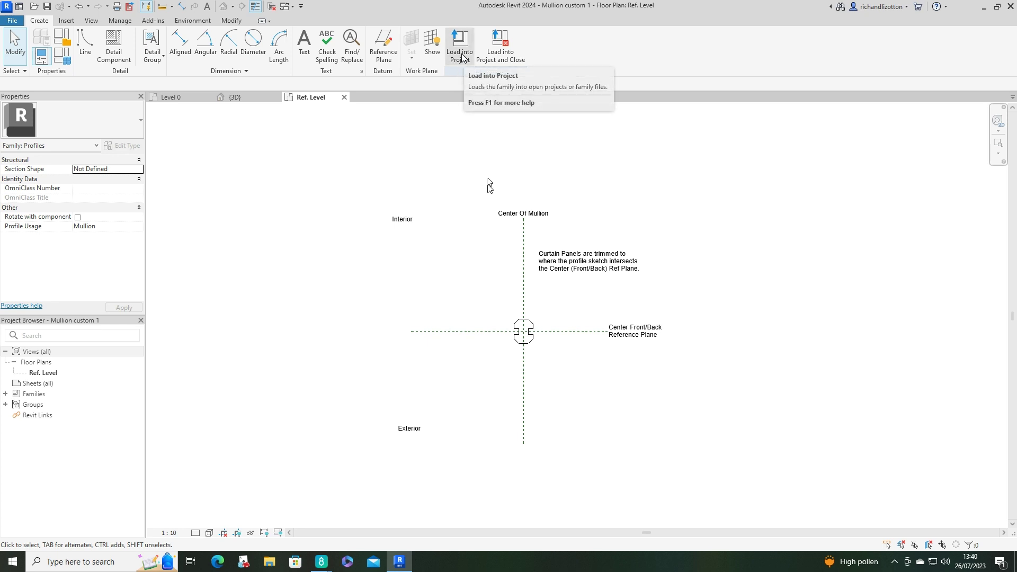
Return to the {3D} view and reframe the curtain wall and Project Browser
{"action": "left_click", "coordinate": [247, 100]}
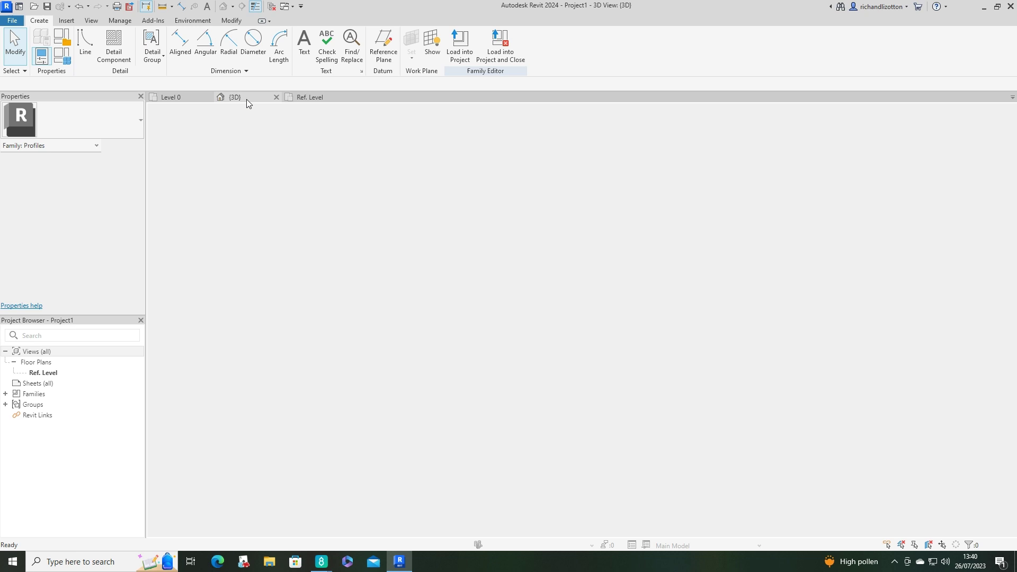
{"action": "middle_click_drag", "start_coordinate": [344, 307], "coordinate": [408, 219]}
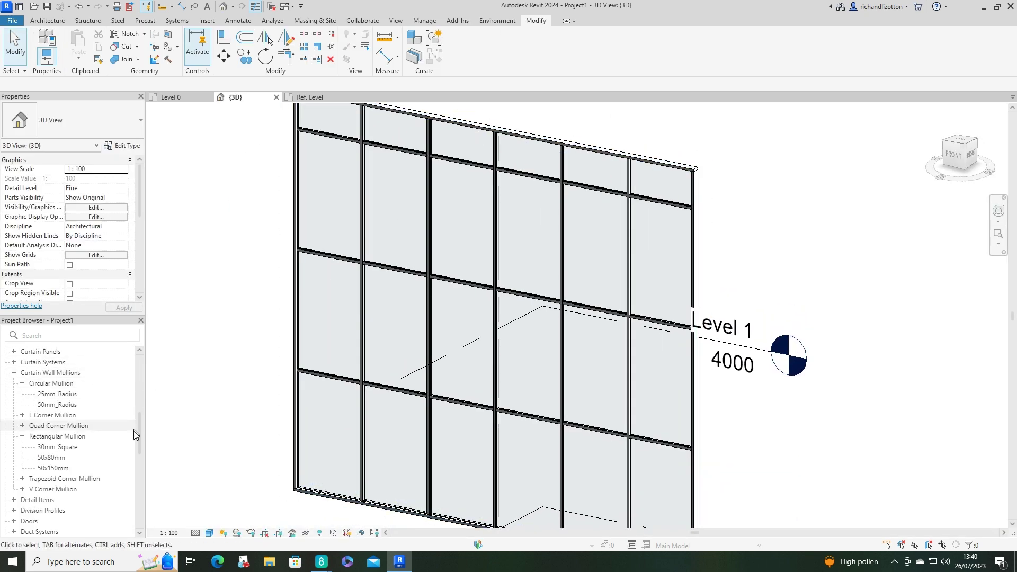
{"action": "left_click_drag", "start_coordinate": [140, 438], "coordinate": [140, 348]}
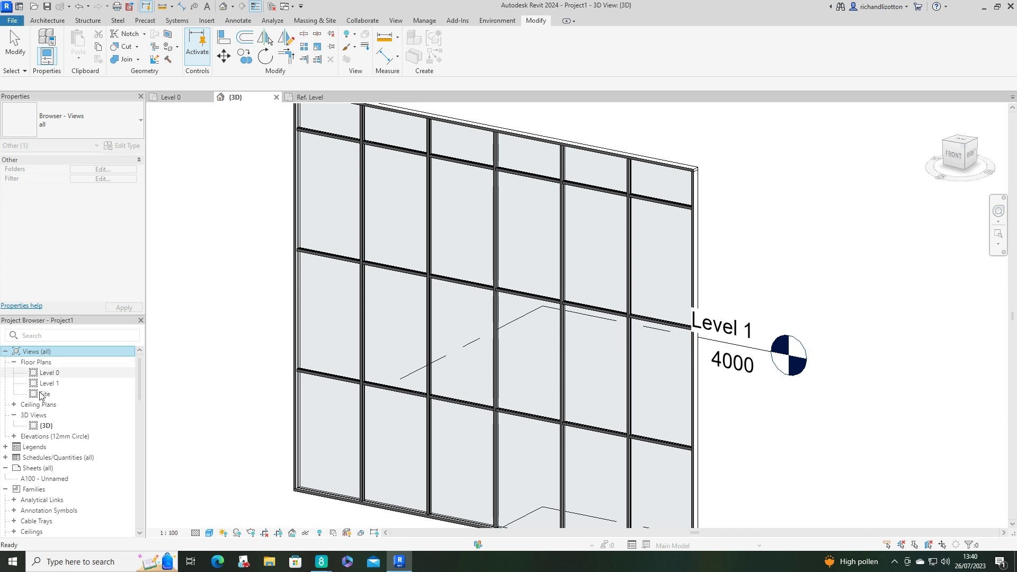
{"action": "scroll", "coordinate": [45, 413], "scroll_direction": "down", "scroll_amount": 2}
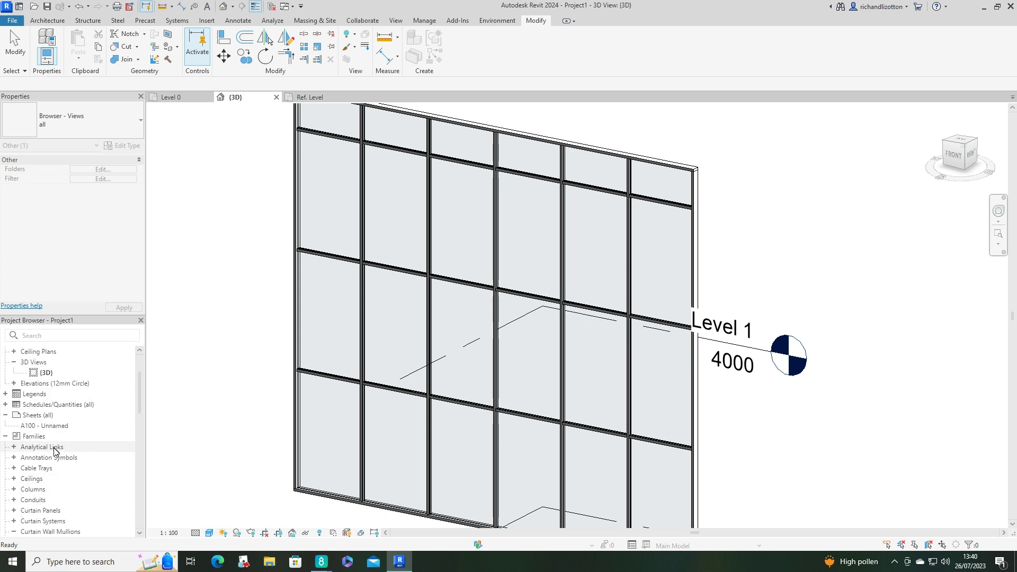
{"action": "scroll", "coordinate": [51, 479], "scroll_direction": "down", "scroll_amount": 5}
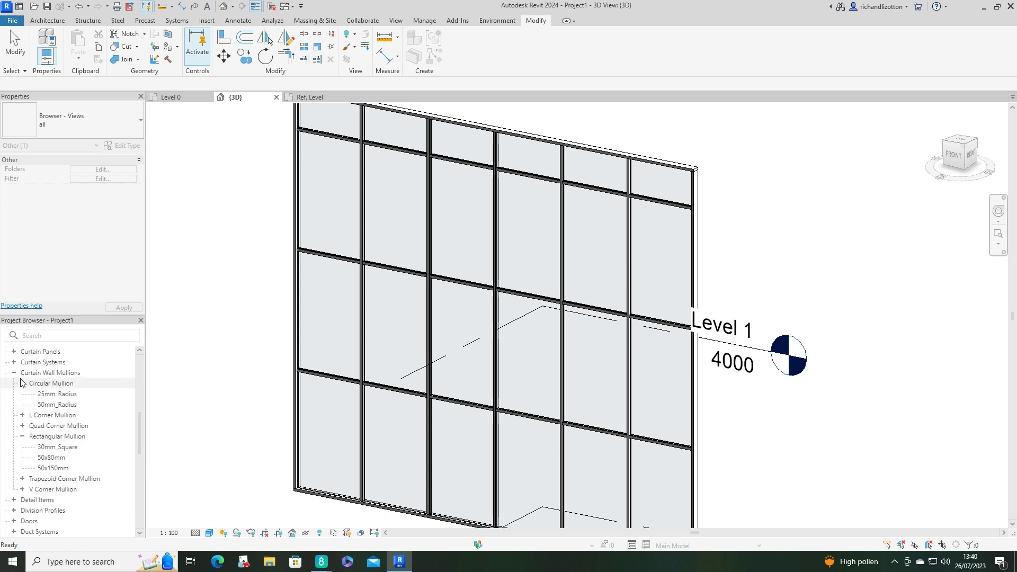
Duplicate the 50mm_Radius mullion type and name the copy Octagol
{"action": "right_click", "coordinate": [58, 405]}
{"action": "left_click", "coordinate": [79, 411]}
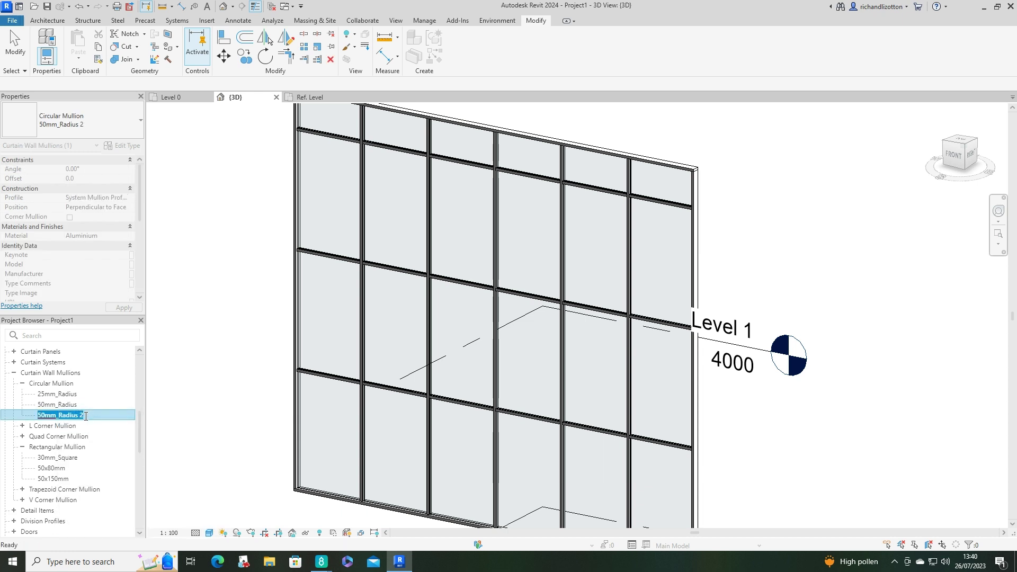
{"action": "left_click", "coordinate": [87, 417]}
{"action": "type", "text": "Octagol"}
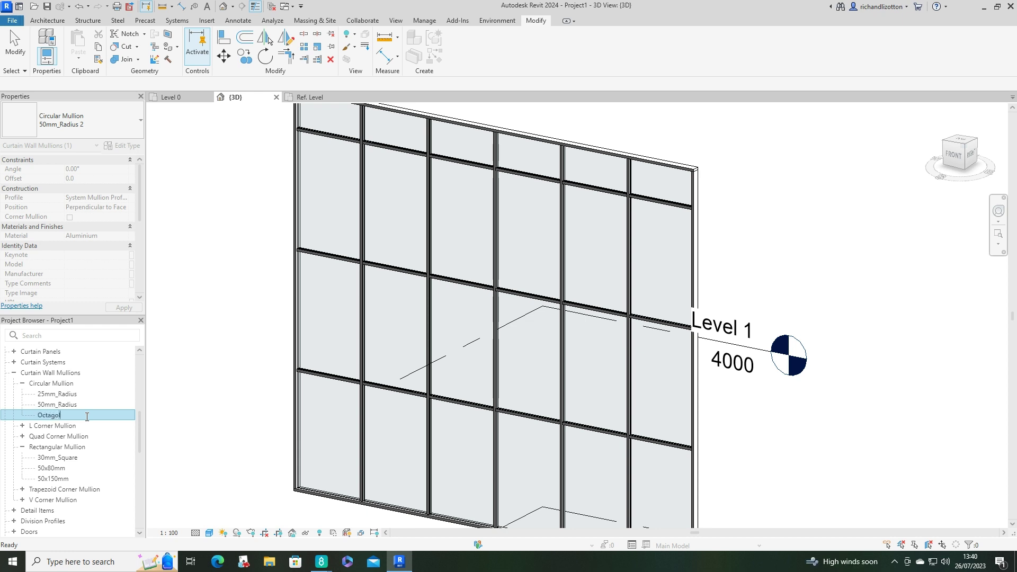
{"action": "key", "text": "Return"}
Set the Octagol type's Profile to Mullion custom 1 : Mullion custom 1 and confirm
{"action": "double_click", "coordinate": [56, 416]}
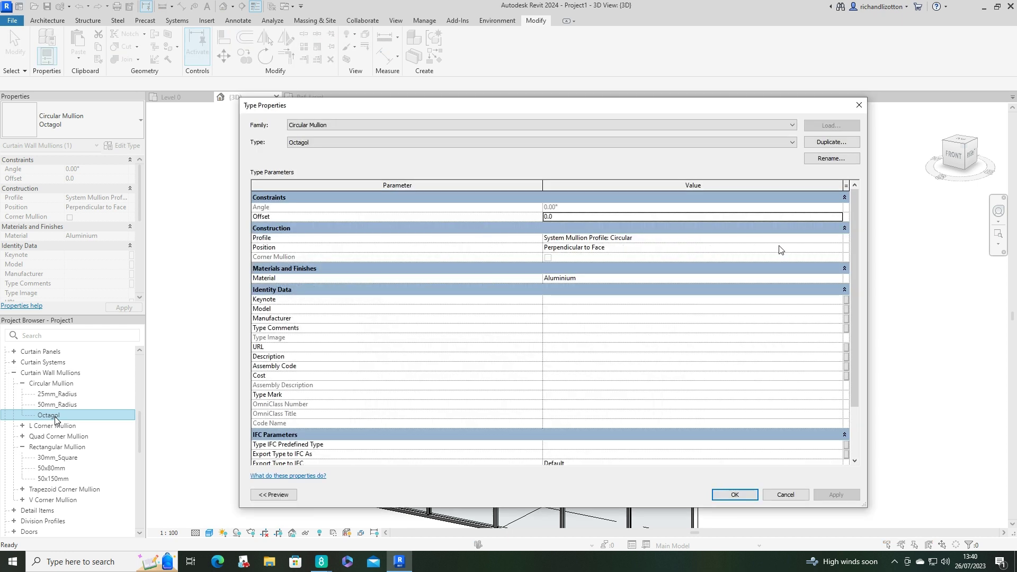
{"action": "left_click", "coordinate": [840, 238]}
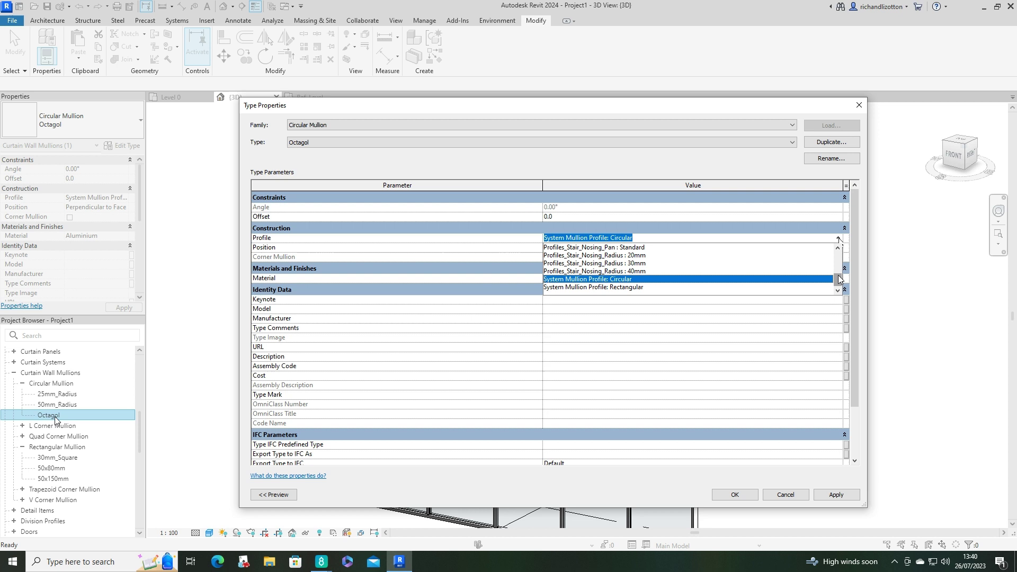
{"action": "scroll", "coordinate": [839, 281], "scroll_direction": "up", "scroll_amount": 5}
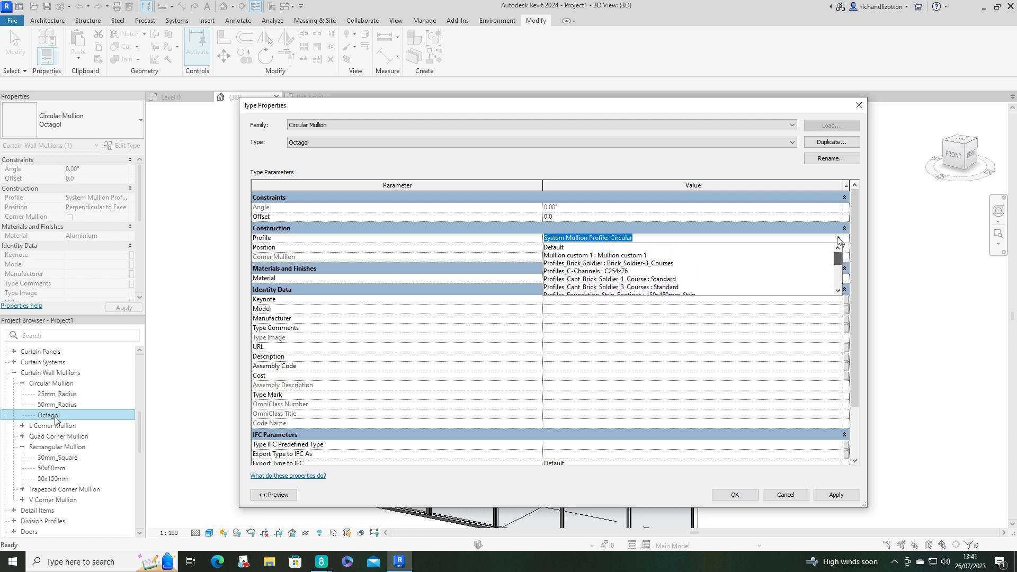
{"action": "left_click", "coordinate": [582, 255]}
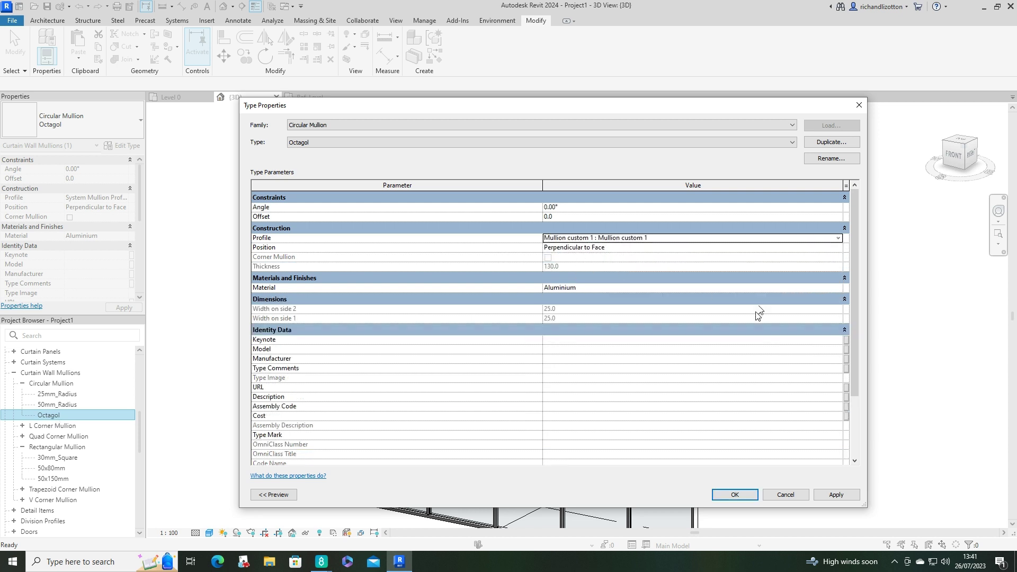
{"action": "left_click", "coordinate": [736, 496]}
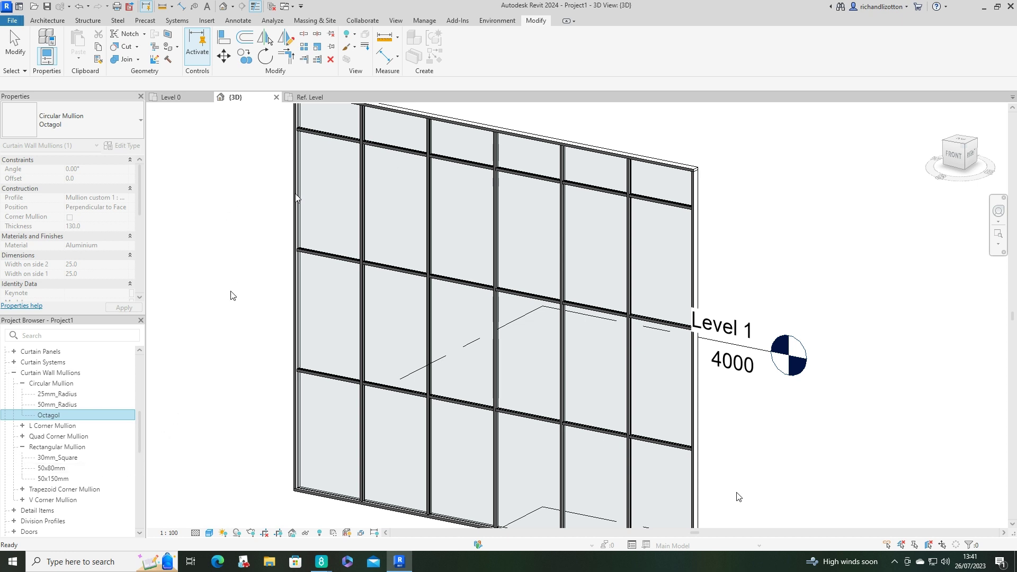
Set the storefront curtain wall's Vertical Mullions Interior Type to Circular Mullion : Octagol
{"action": "left_click", "coordinate": [279, 212]}
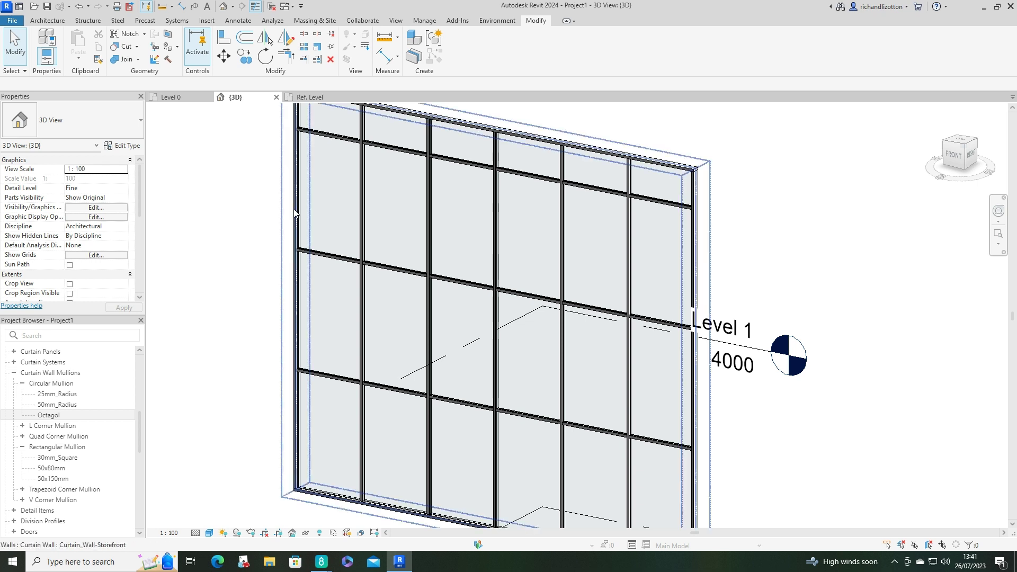
{"action": "left_click", "coordinate": [295, 213]}
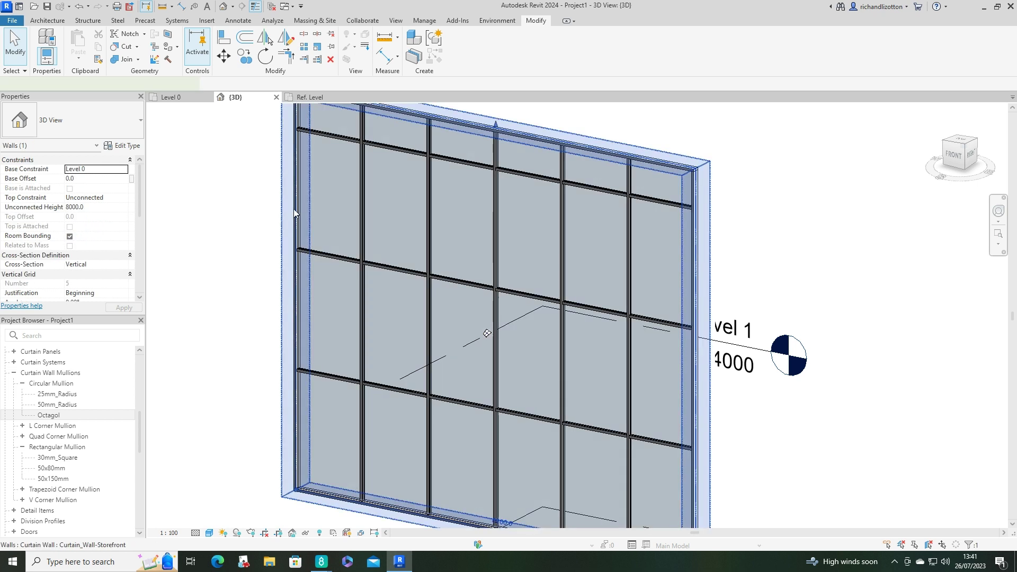
{"action": "left_click", "coordinate": [124, 145]}
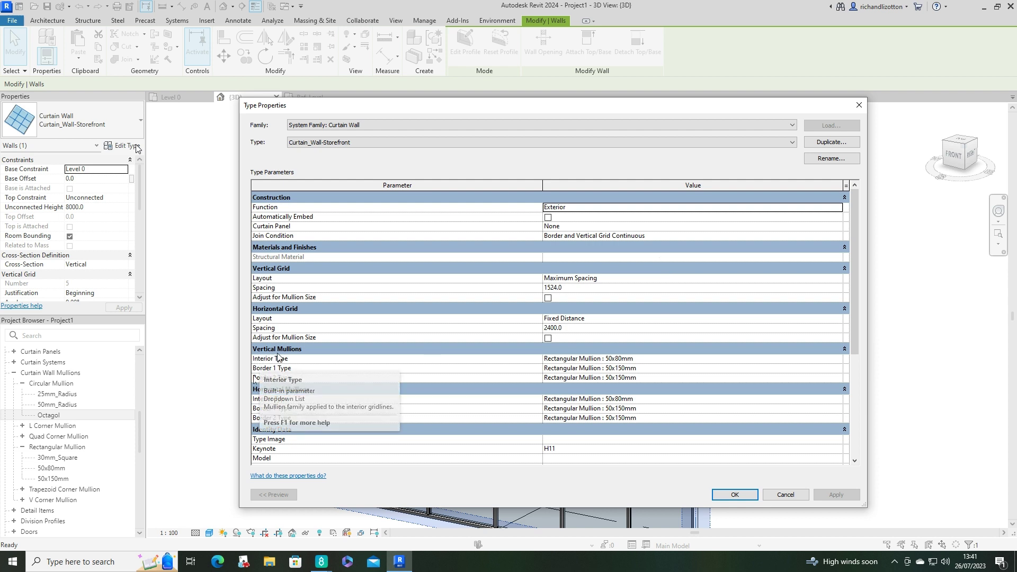
{"action": "left_click", "coordinate": [840, 360]}
{"action": "left_click", "coordinate": [840, 361]}
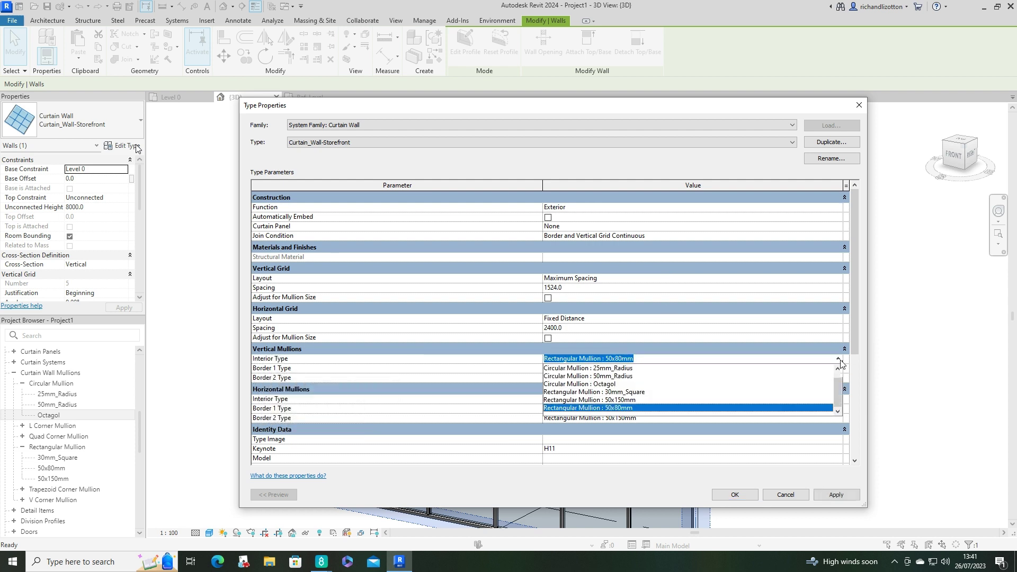
{"action": "left_click", "coordinate": [609, 384]}
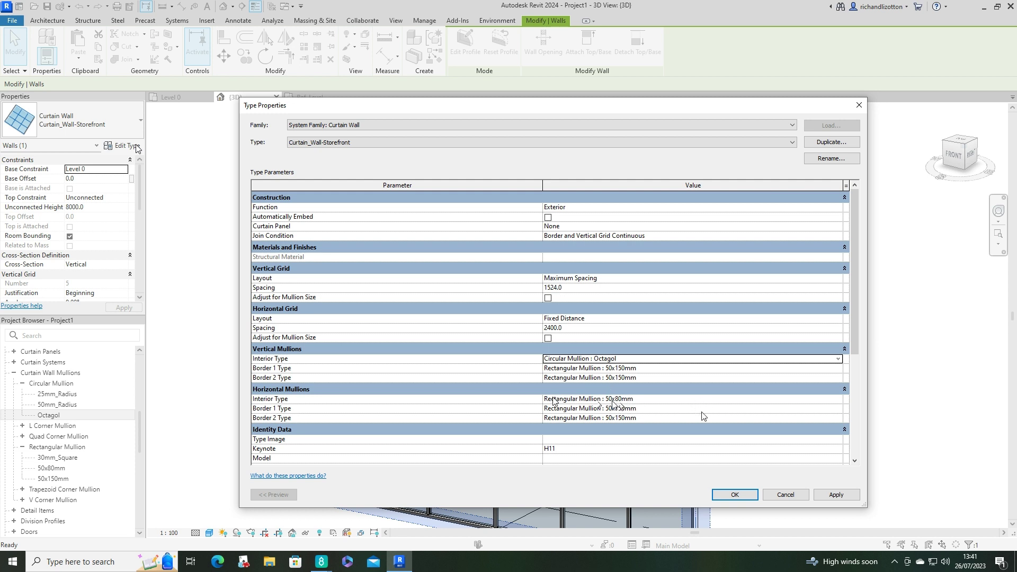
{"action": "left_click", "coordinate": [742, 496]}
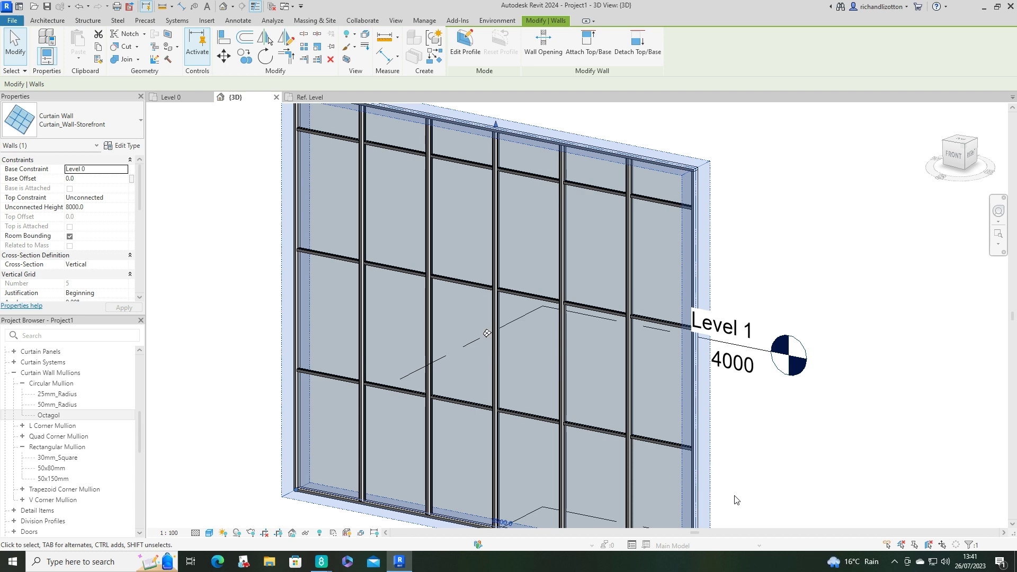
{"action": "scroll", "coordinate": [371, 154], "scroll_direction": "up", "scroll_amount": 6}
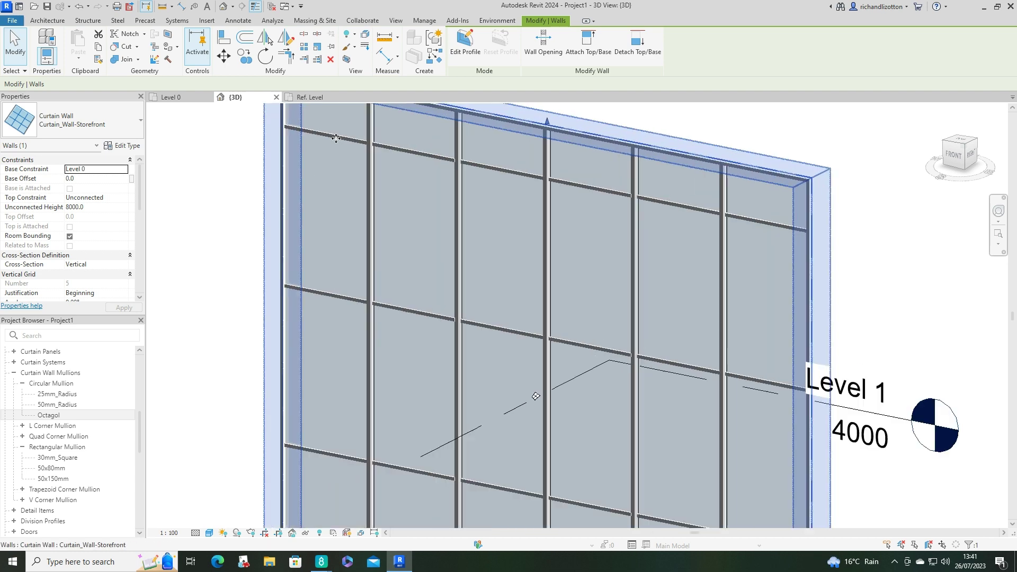
{"action": "scroll", "coordinate": [339, 339], "scroll_direction": "down", "scroll_amount": 5}
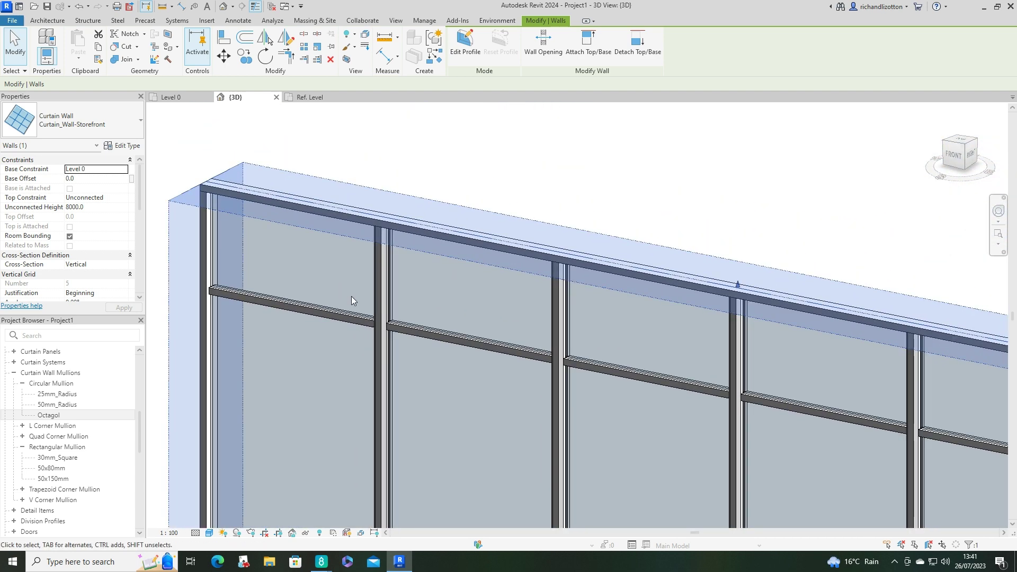
{"action": "scroll", "coordinate": [351, 297], "scroll_direction": "up", "scroll_amount": 6}
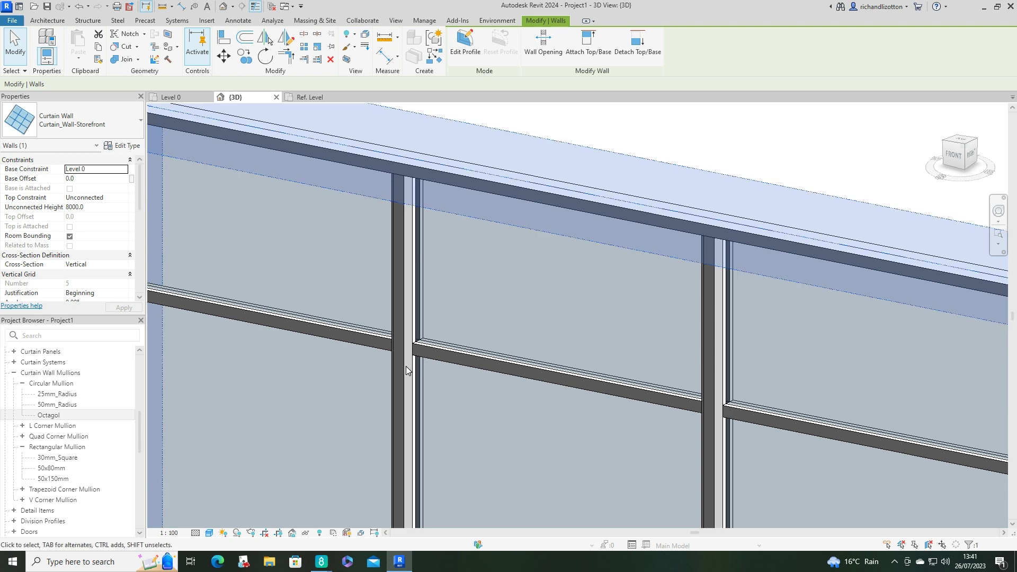
{"action": "middle_click_drag", "start_coordinate": [431, 320], "coordinate": [665, 165], "text": "shift"}
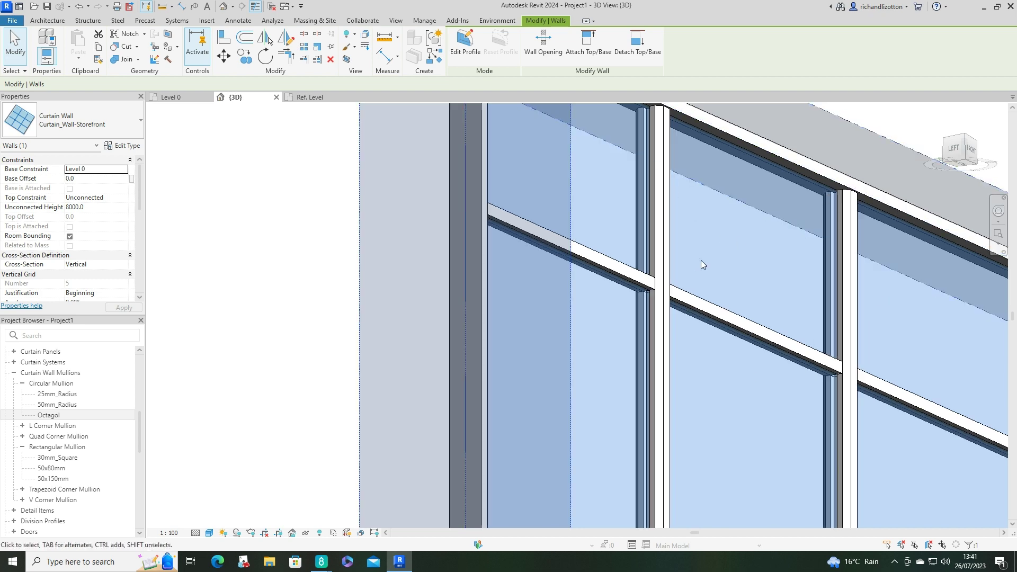
{"action": "middle_click_drag", "start_coordinate": [857, 273], "coordinate": [734, 217], "text": "shift"}
{"action": "left_click", "coordinate": [781, 148]}
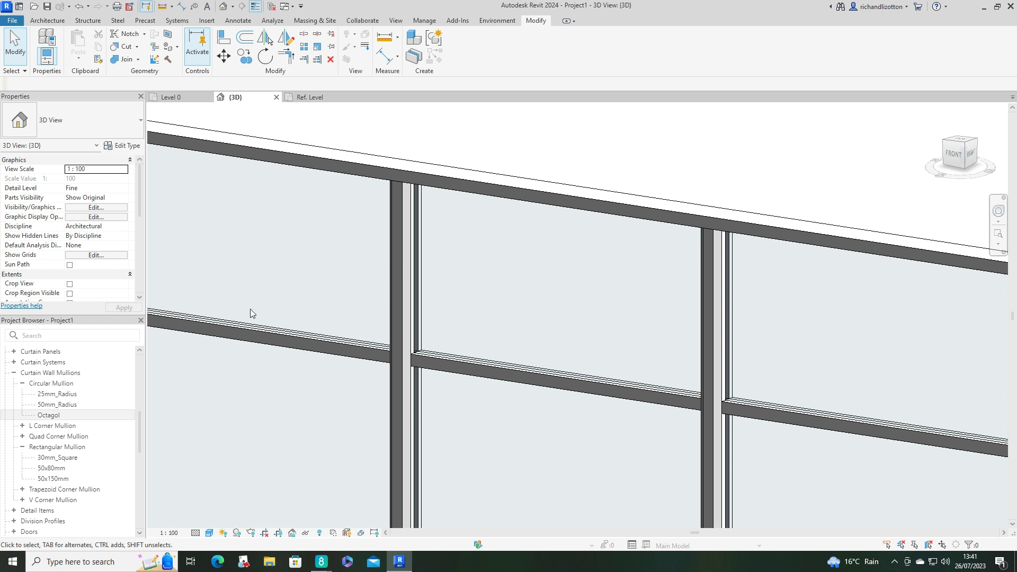
{"action": "middle_click_drag", "start_coordinate": [250, 313], "coordinate": [295, 329]}
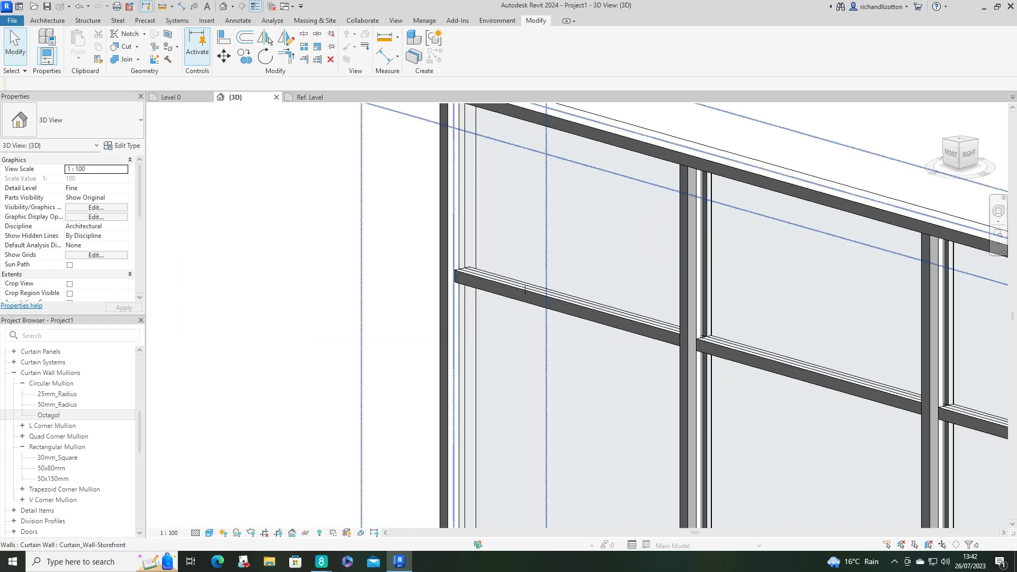
{"action": "scroll", "coordinate": [519, 294], "scroll_direction": "up", "scroll_amount": 3}
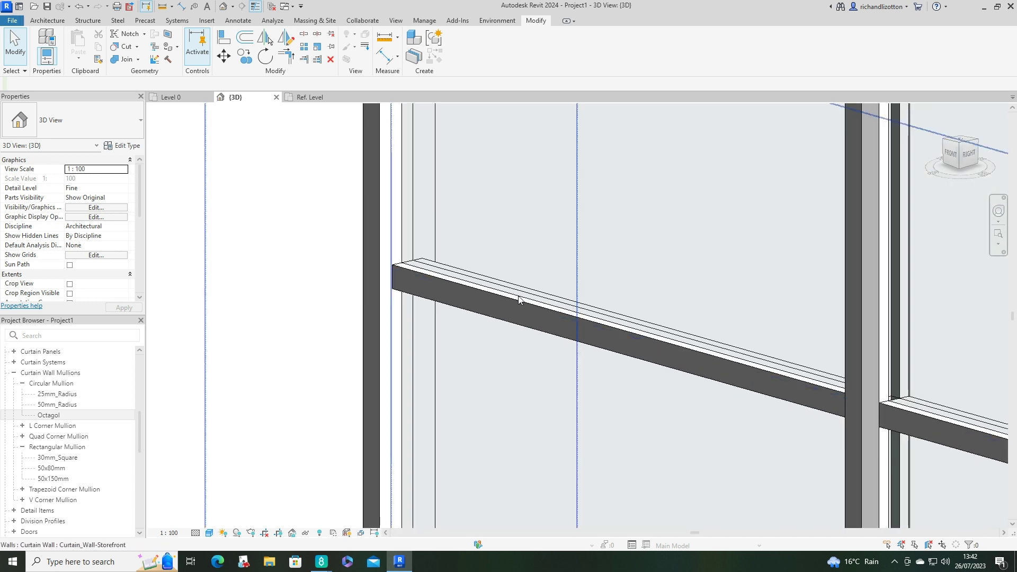
{"action": "key", "text": "Tab"}
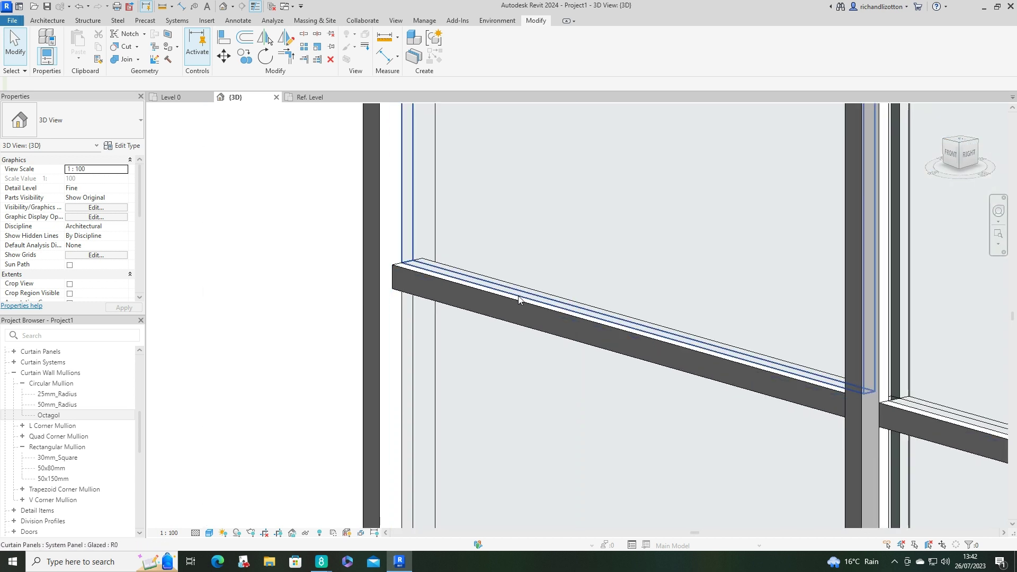
{"action": "left_click", "coordinate": [518, 295]}
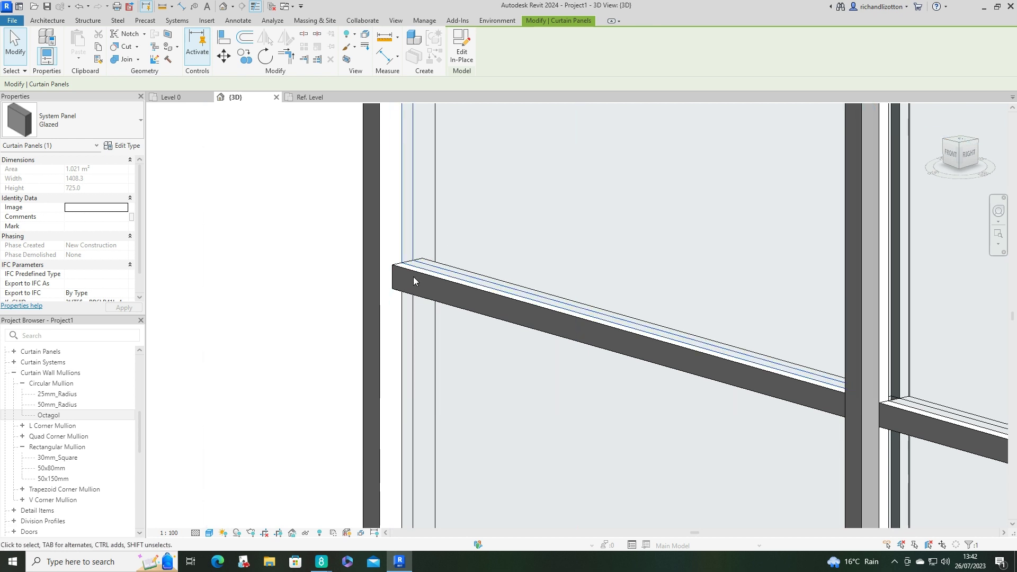
{"action": "left_click", "coordinate": [126, 146]}
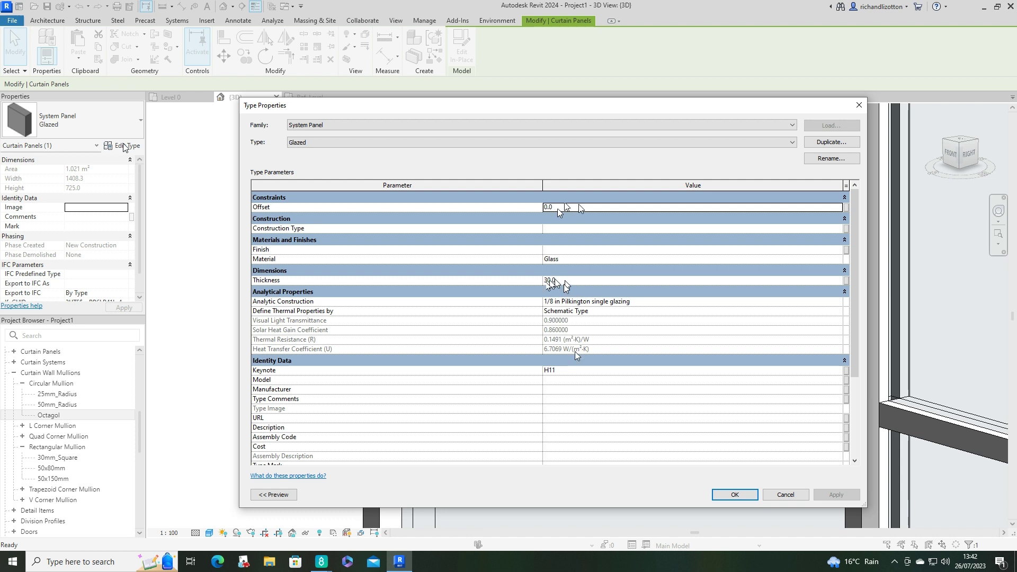
{"action": "left_click", "coordinate": [735, 494]}
{"action": "left_click", "coordinate": [270, 290]}
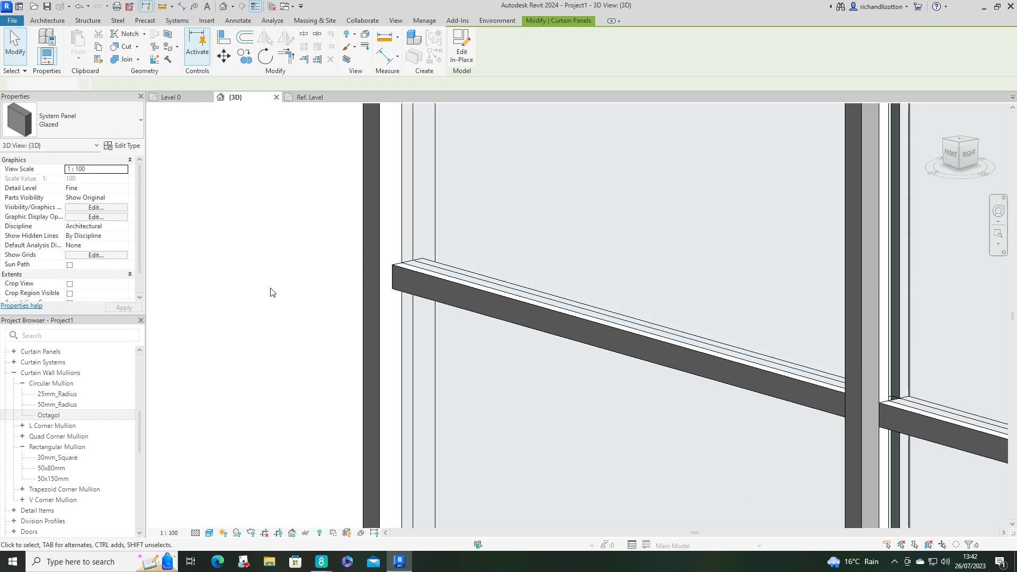
{"action": "scroll", "coordinate": [551, 335], "scroll_direction": "down", "scroll_amount": 5}
{"action": "scroll", "coordinate": [450, 274], "scroll_direction": "up", "scroll_amount": 4}
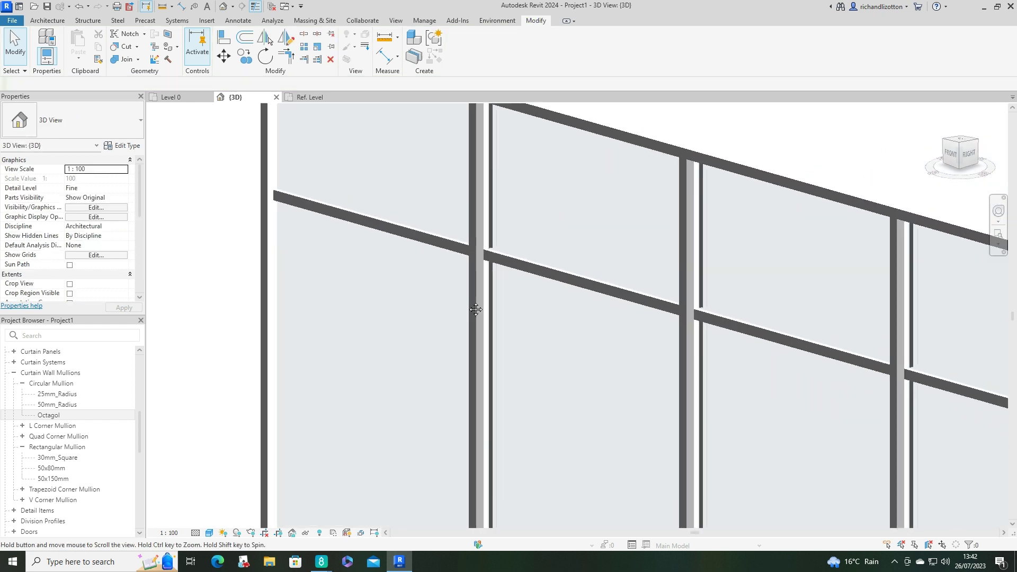
{"action": "scroll", "coordinate": [446, 326], "scroll_direction": "down", "scroll_amount": 5}
{"action": "scroll", "coordinate": [473, 205], "scroll_direction": "up", "scroll_amount": 4}
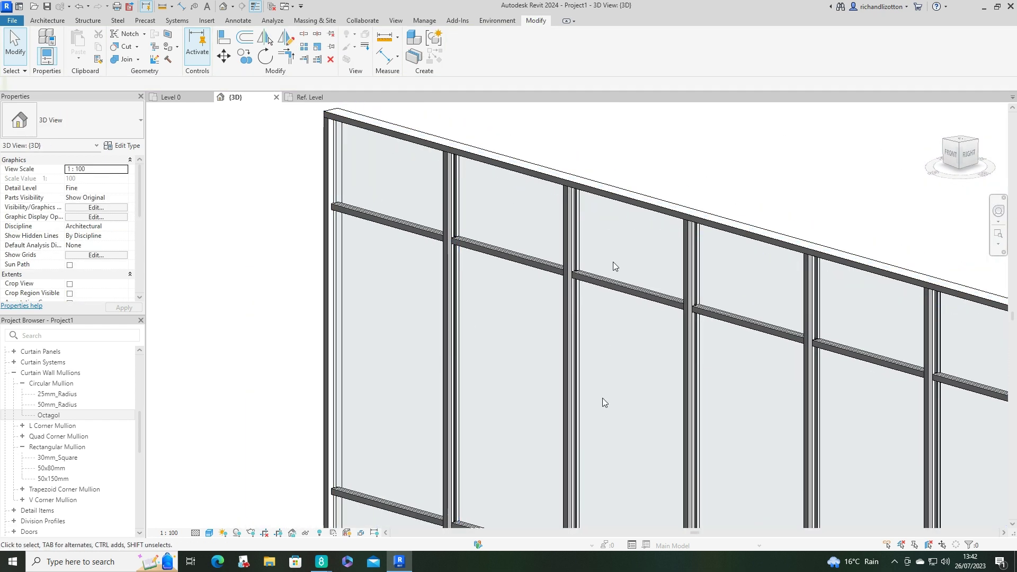